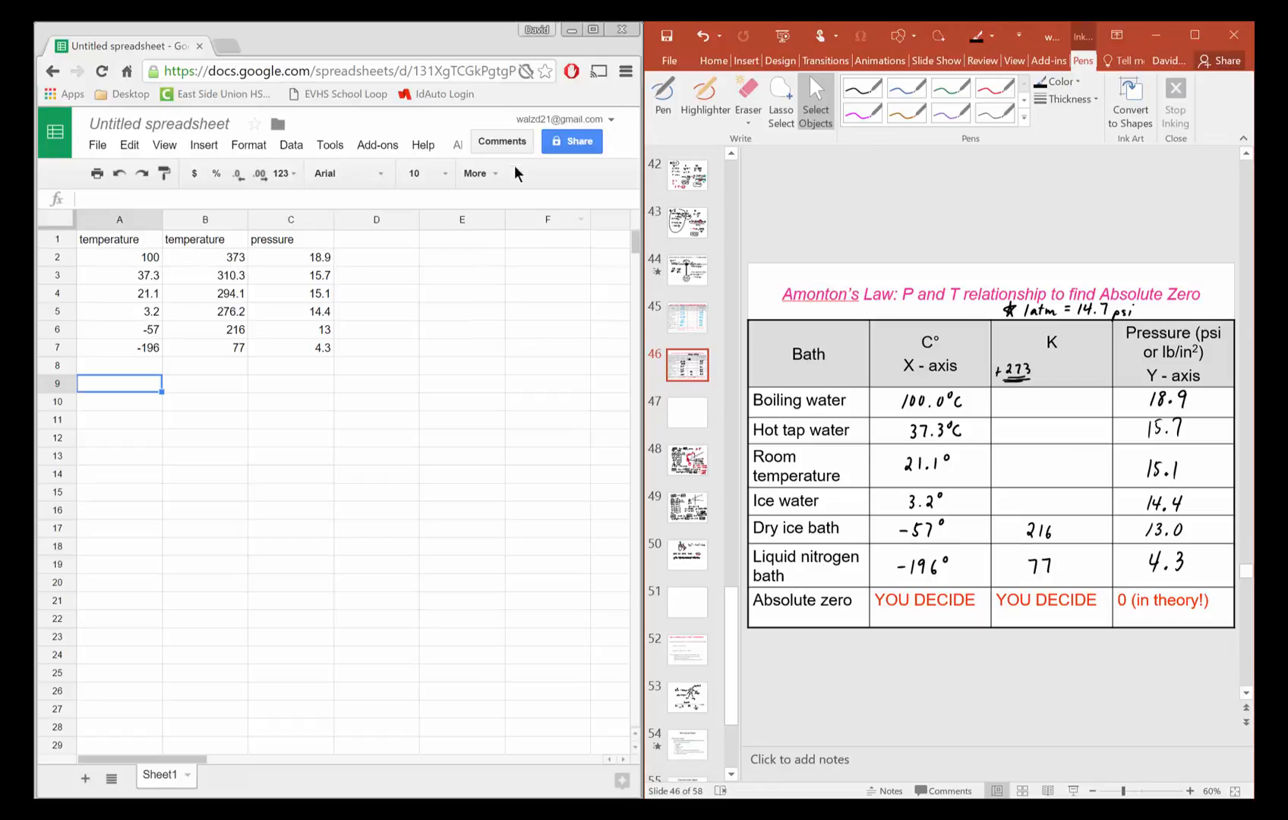
- Insert a chart from the temperature and pressure data in B1:C7 and choose the pressure vs. temperature scatter plot
double_click(594, 31)
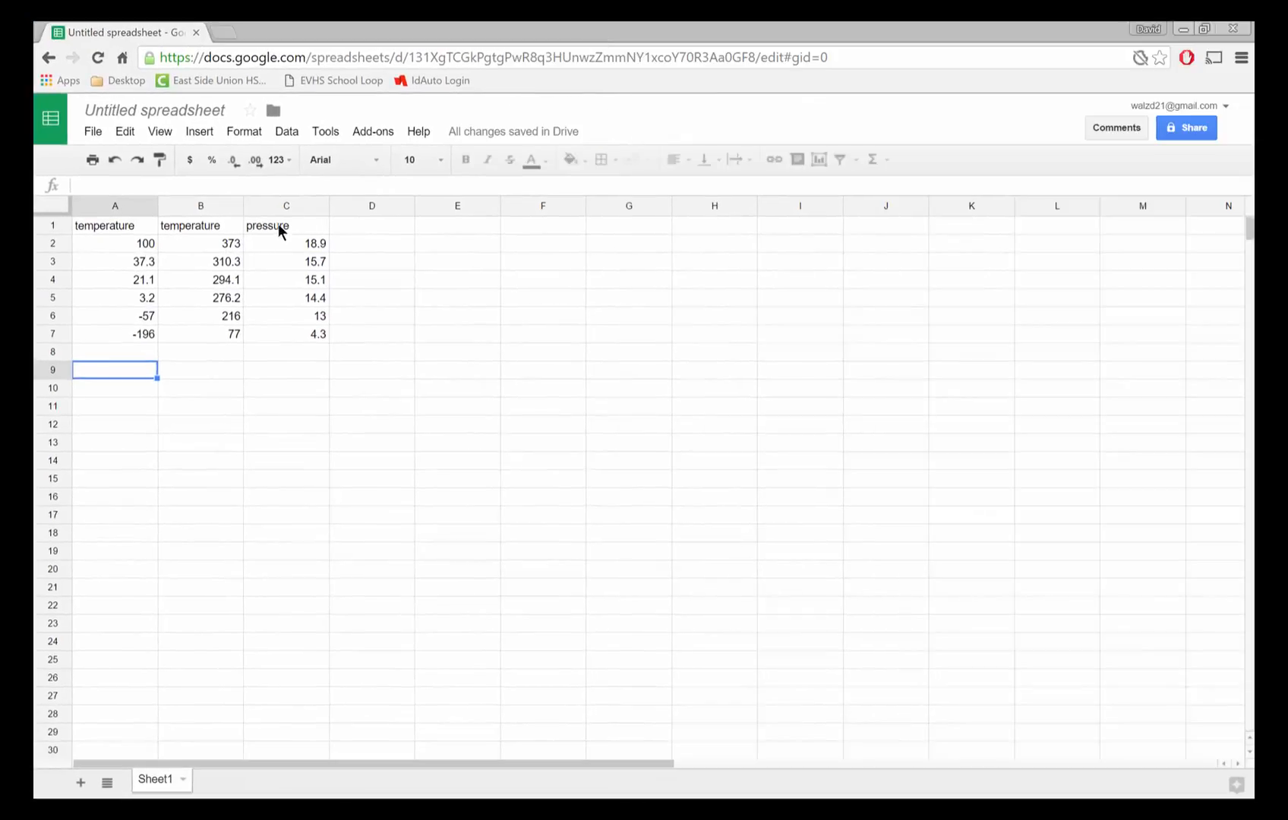
drag(210, 226, 284, 333)
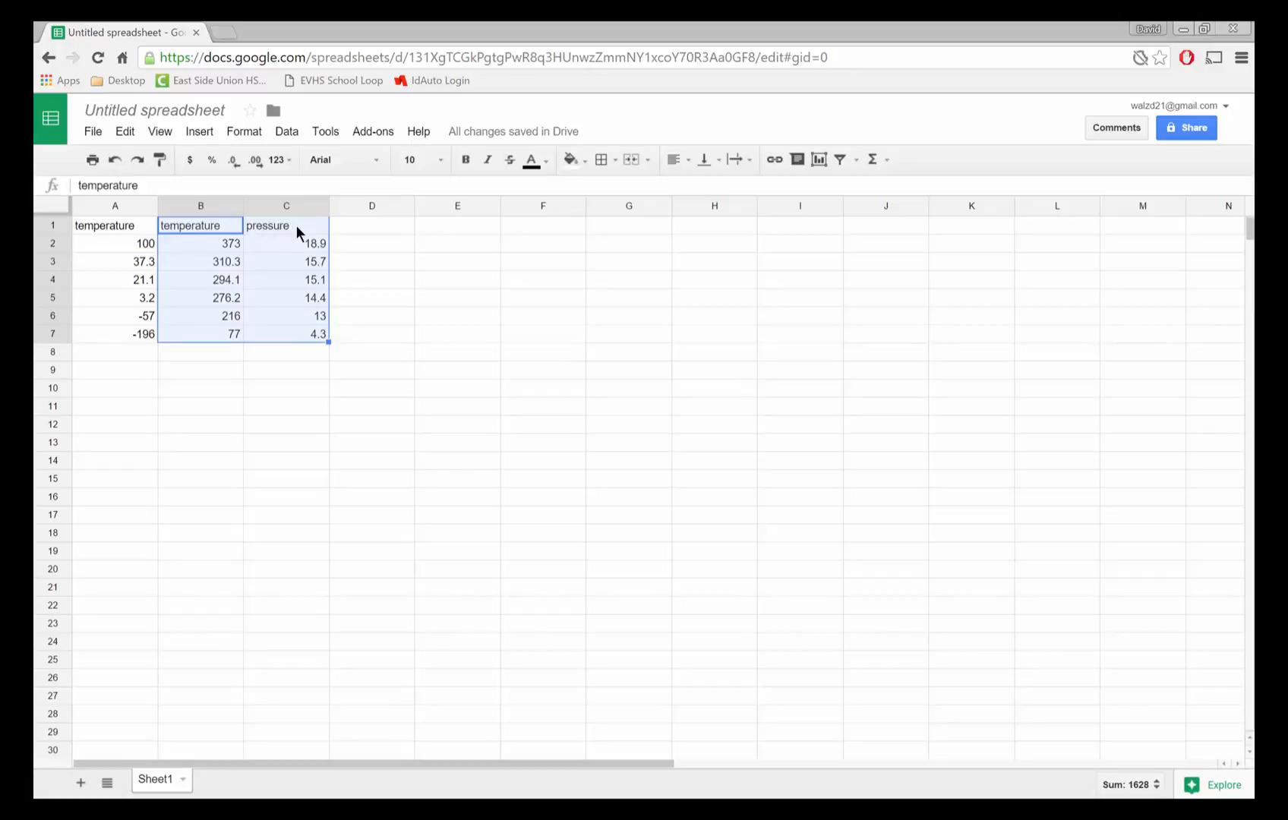
click(457, 298)
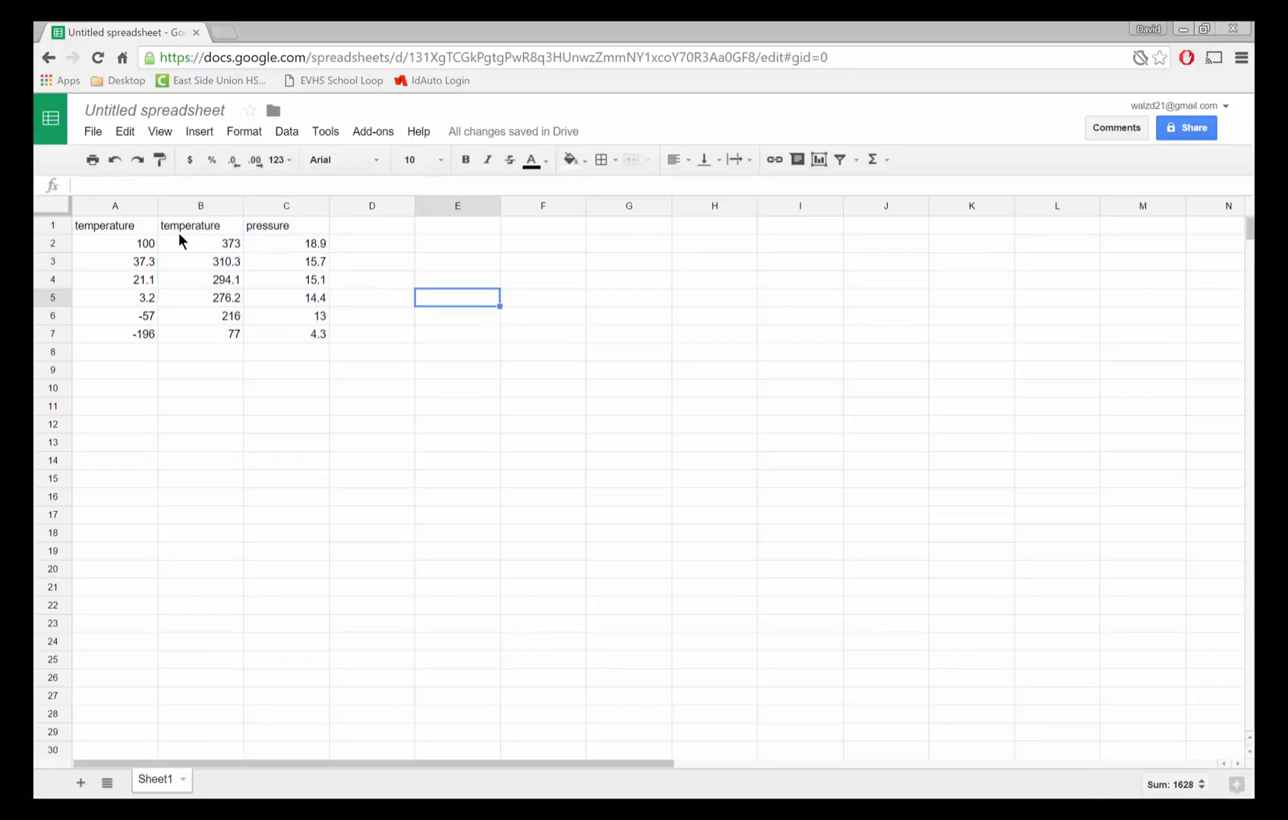
click(191, 226)
drag(191, 225, 277, 336)
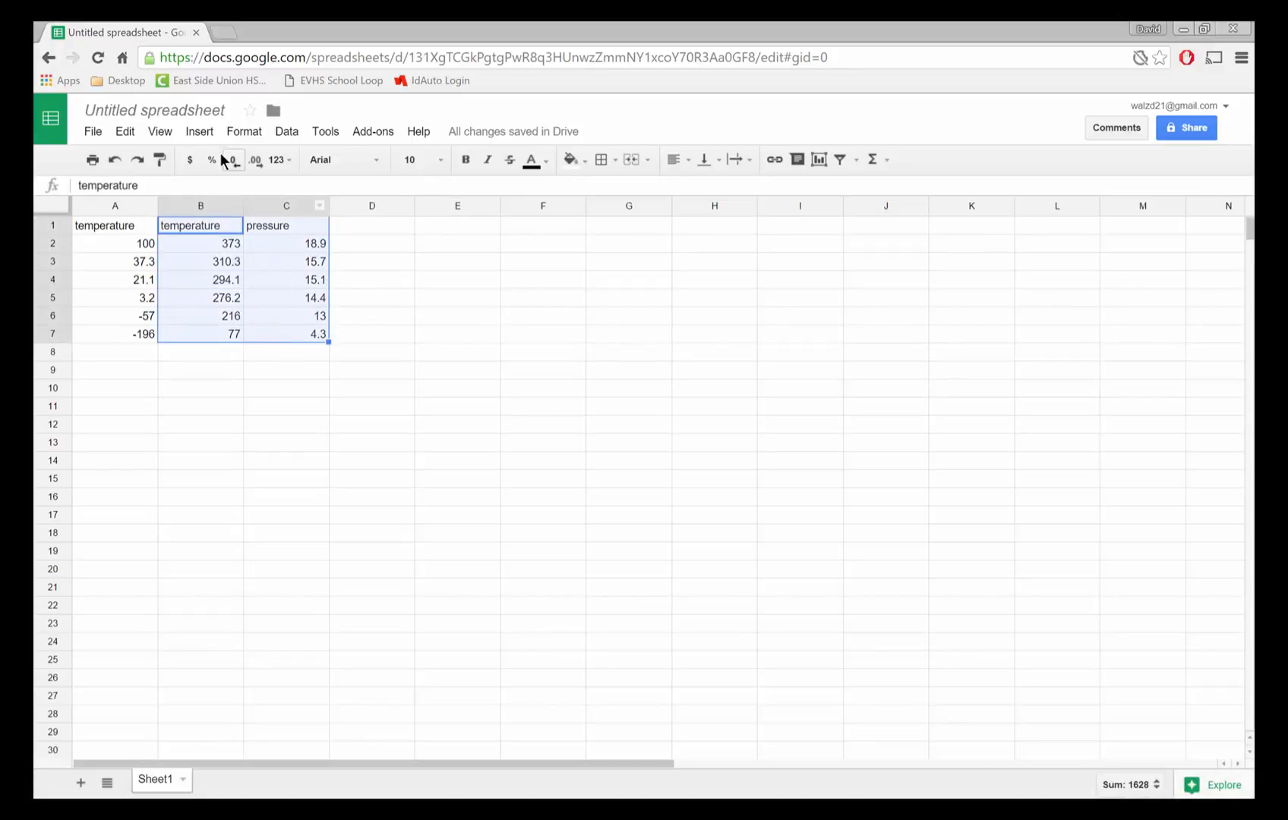
click(191, 134)
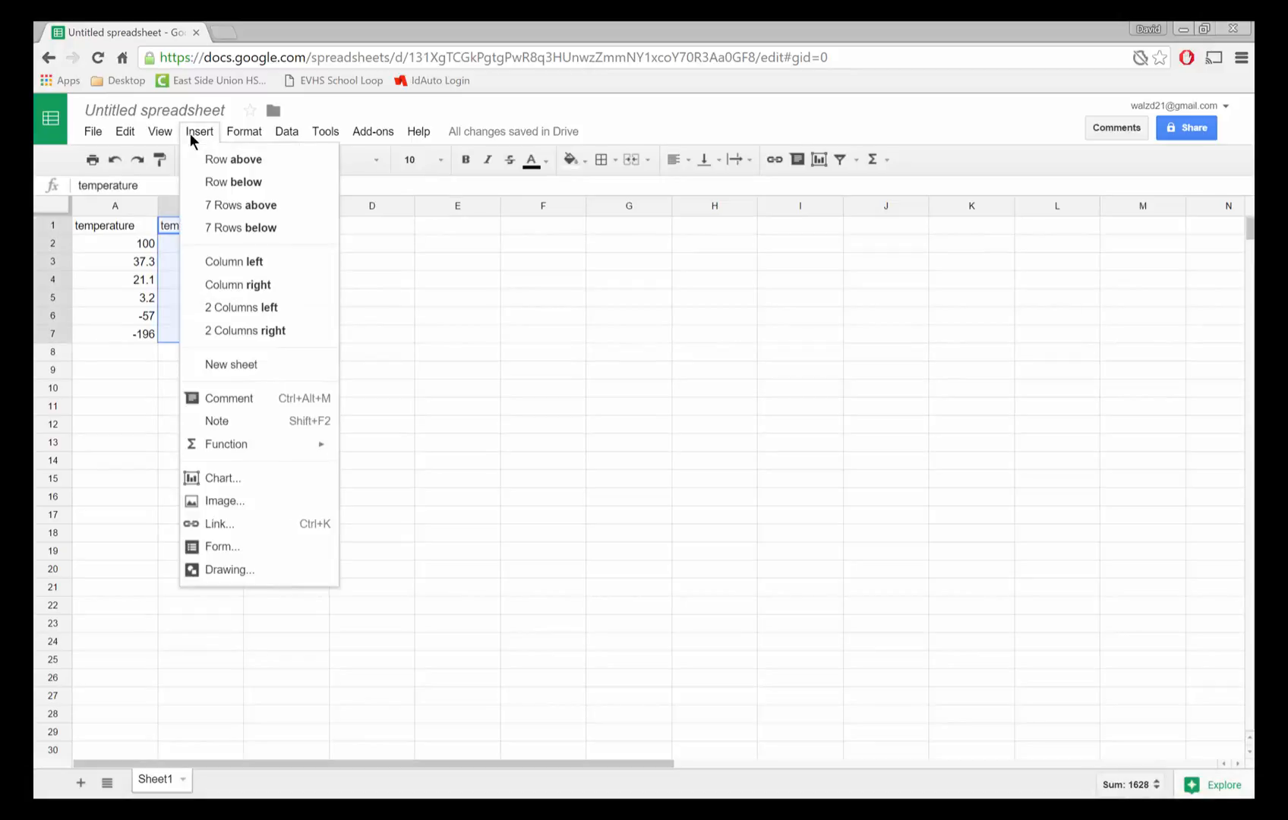
click(220, 484)
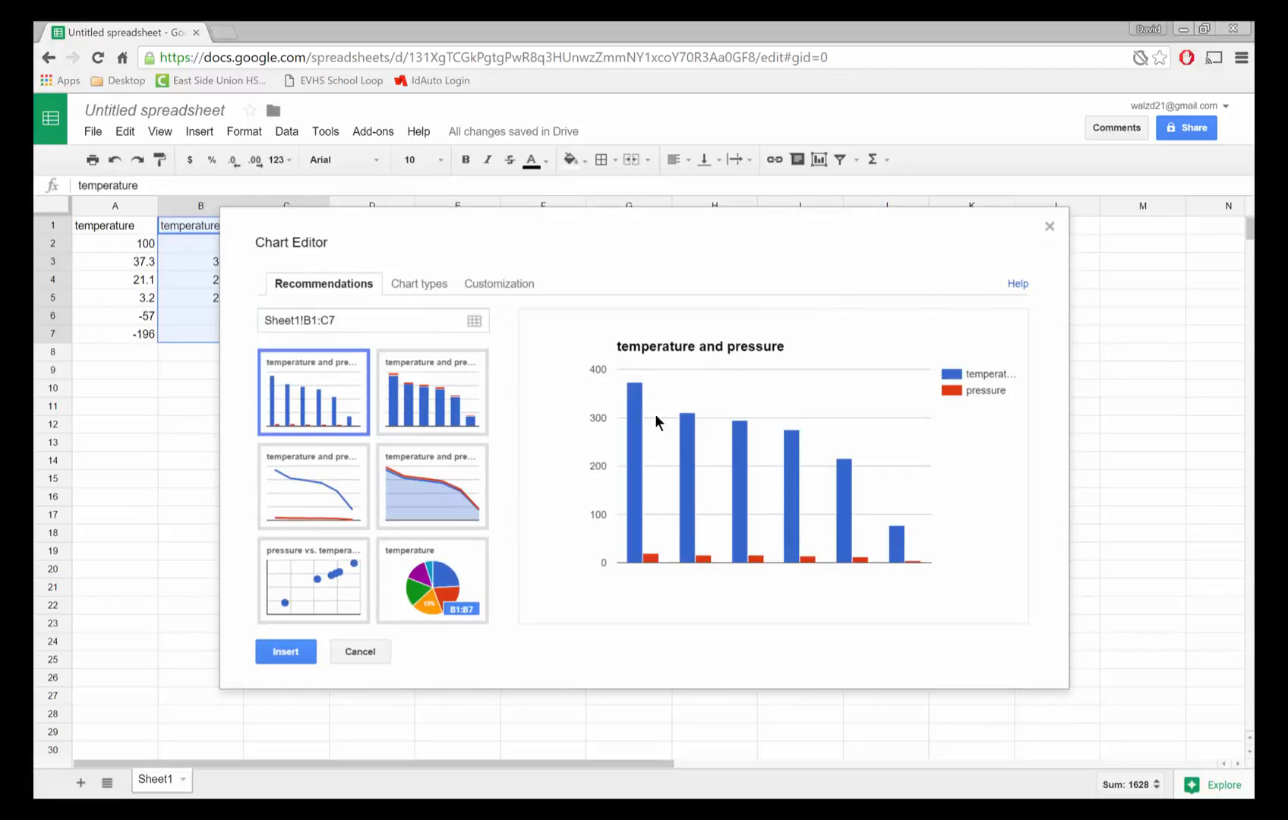
click(309, 578)
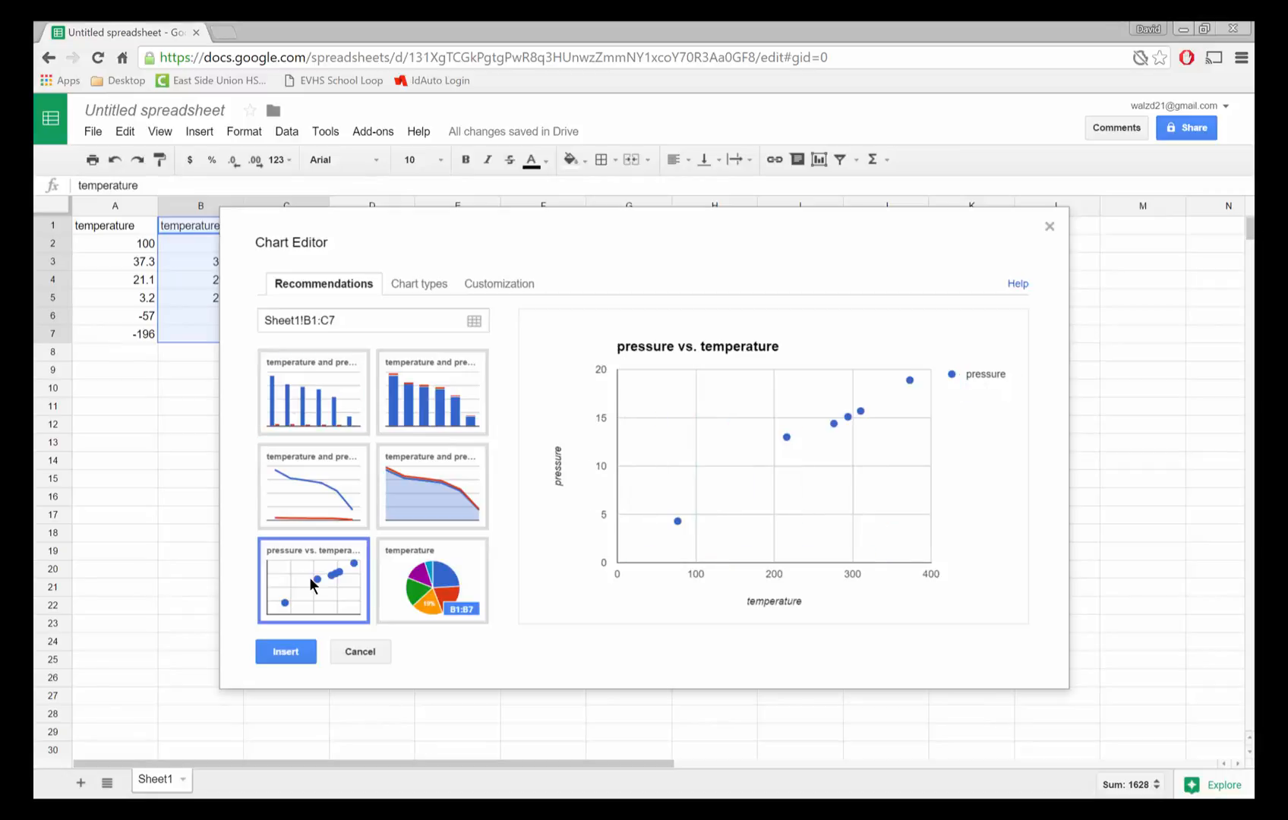
- Set the horizontal axis minimum to -100 in the chart customization
click(420, 287)
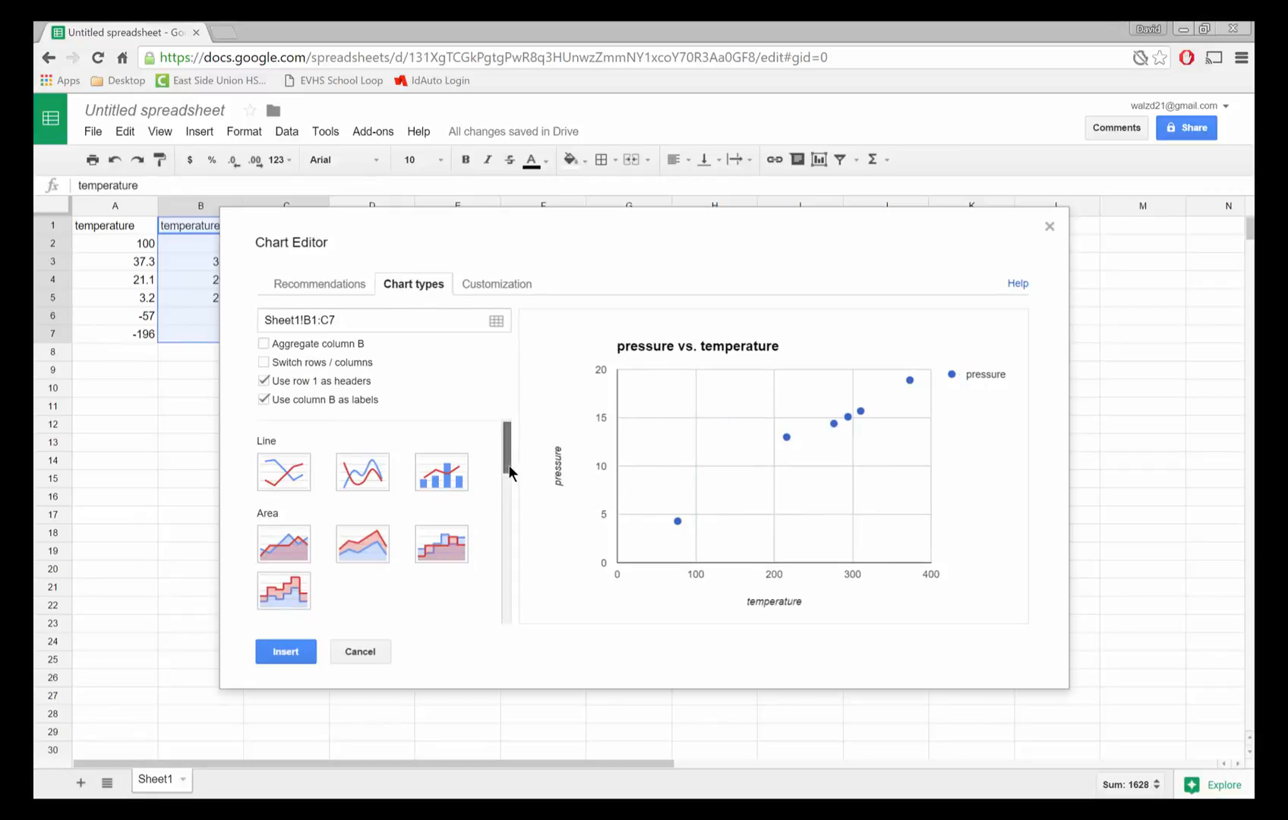
mouse_move(508, 465)
mouse_down()
mouse_move(508, 613)
mouse_move(511, 454)
mouse_up()
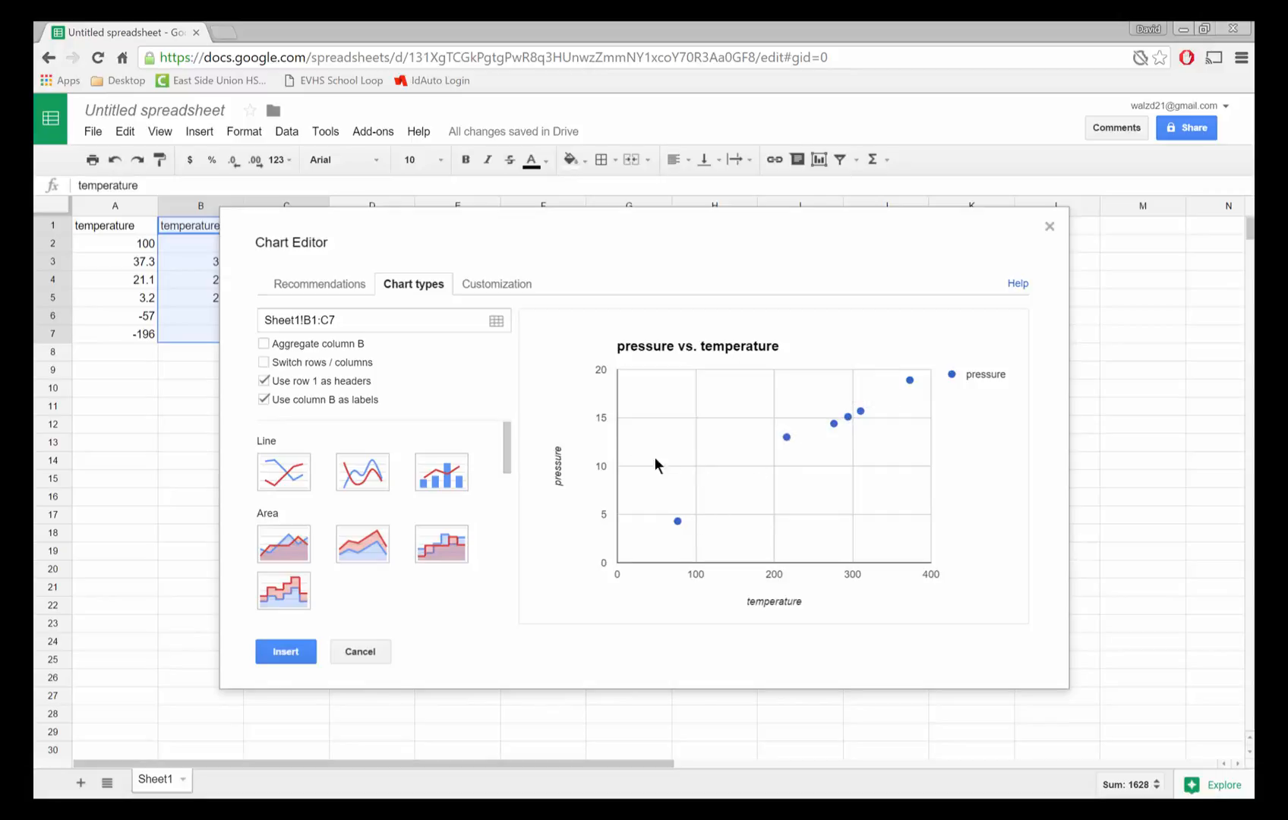
click(493, 287)
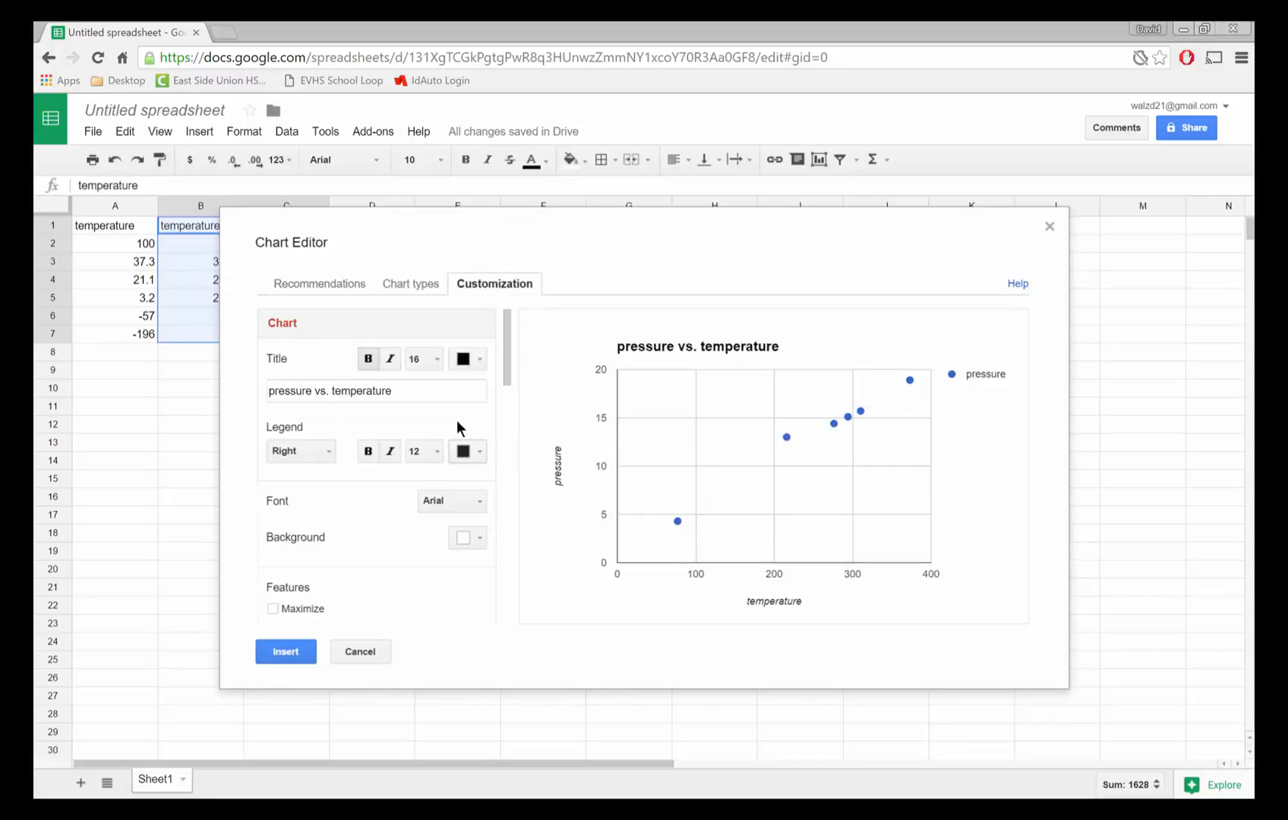
click(416, 399)
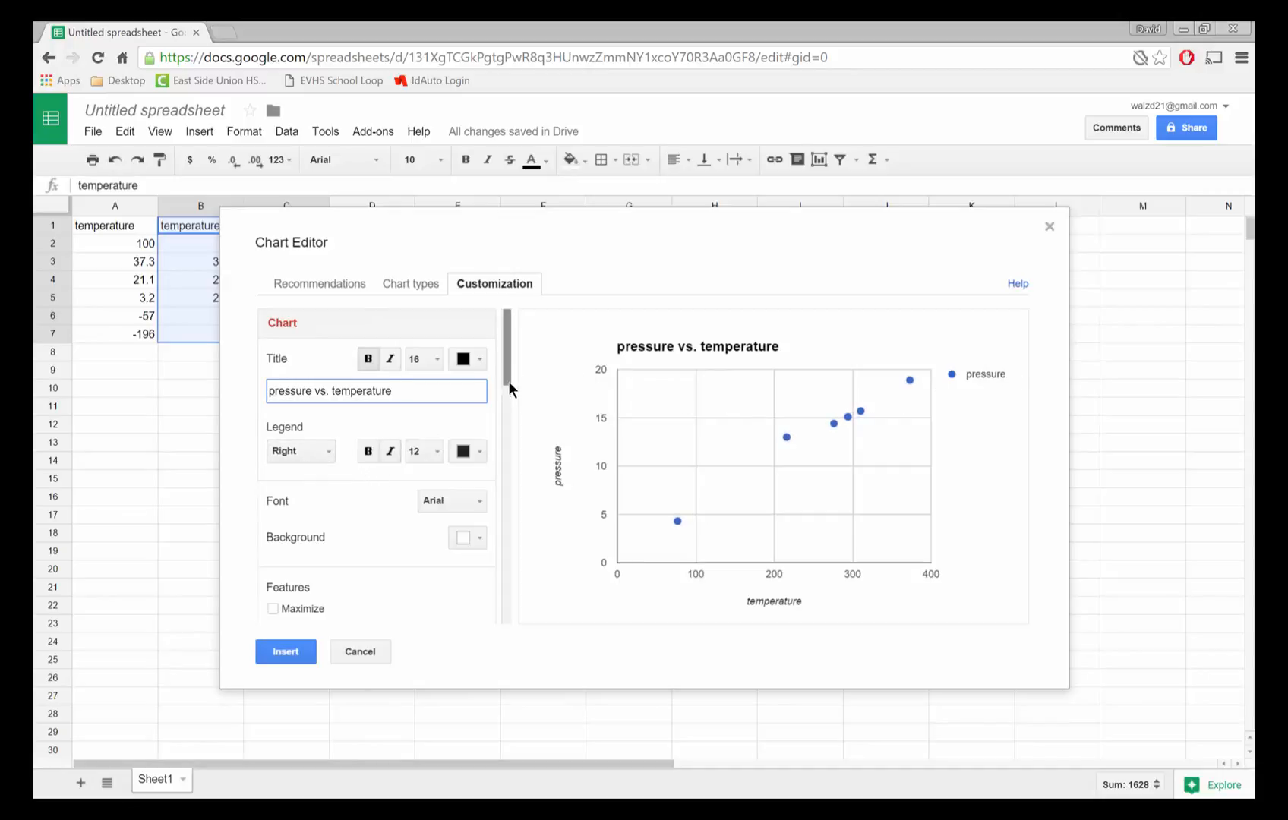
drag(509, 381, 505, 441)
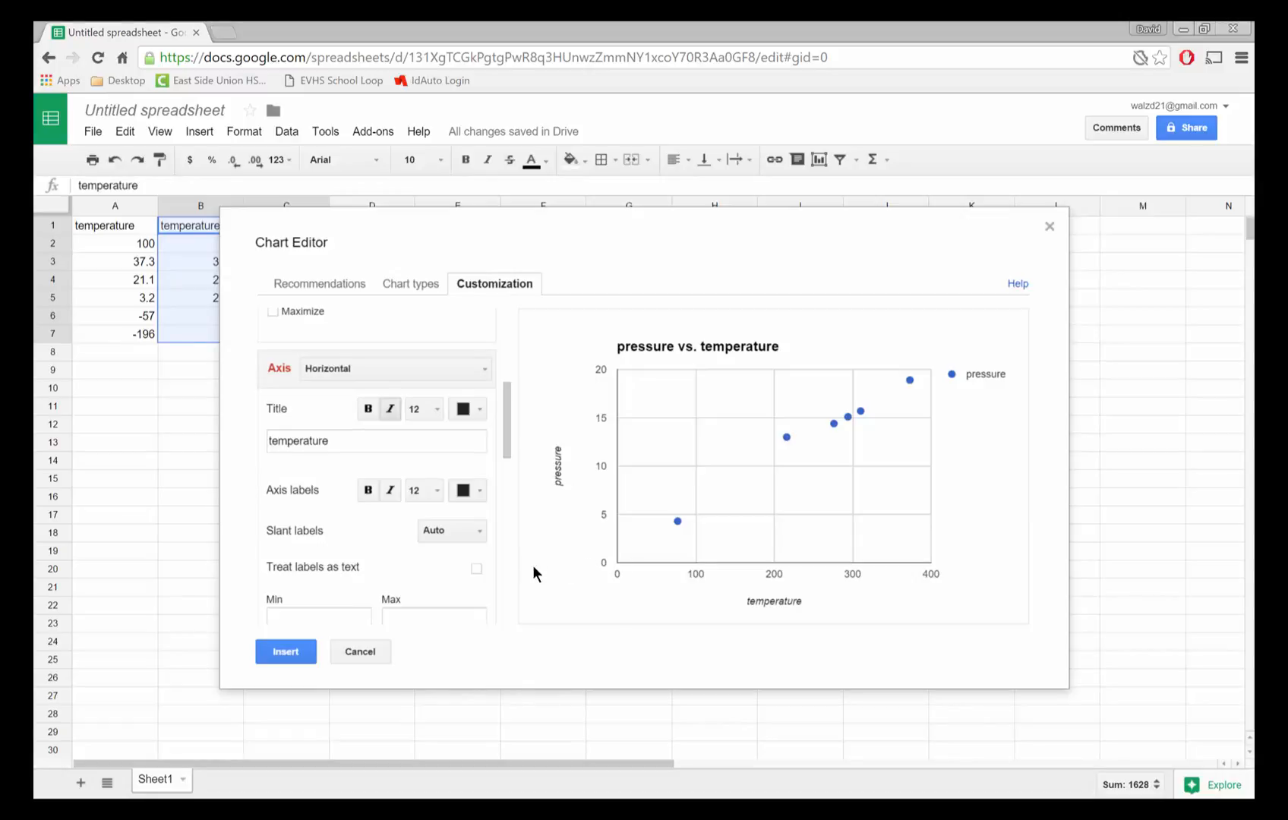
click(333, 621)
text(-100)
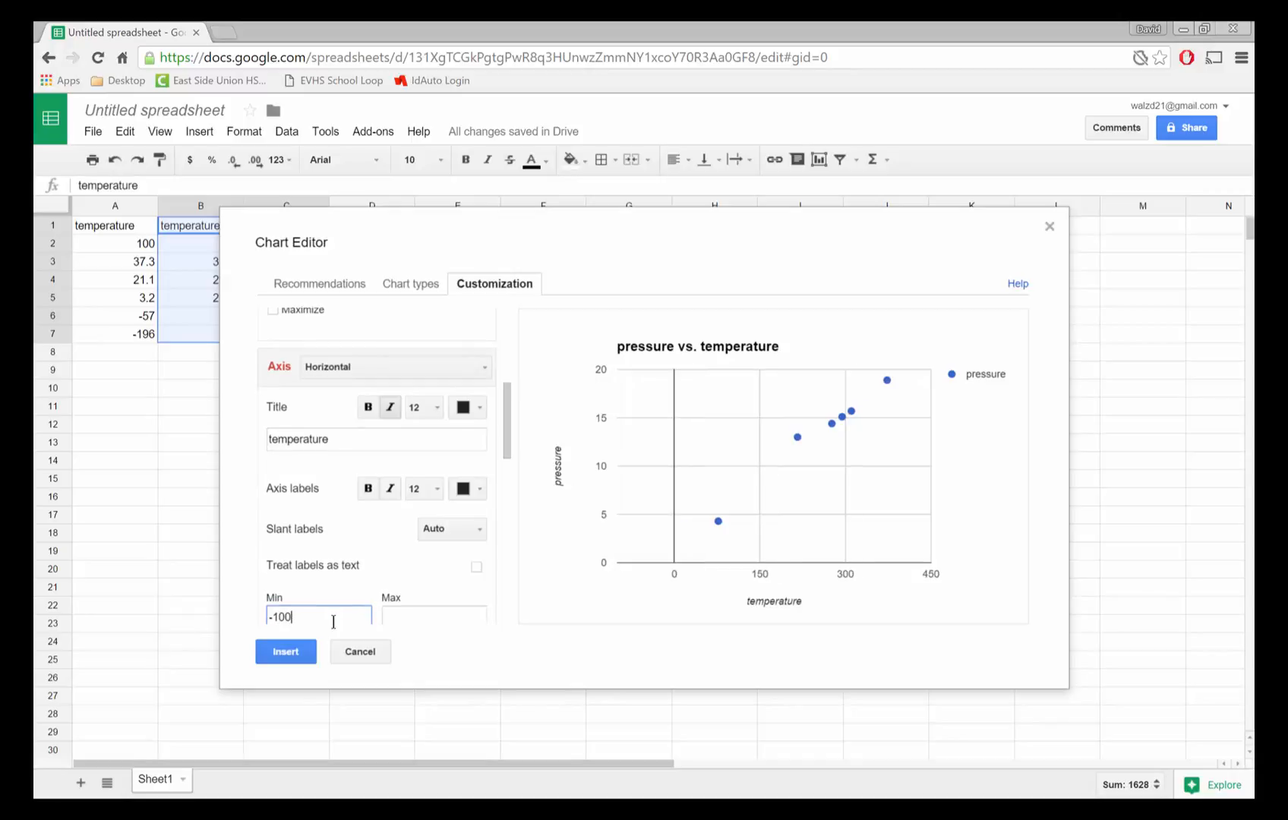
- Add a linear trendline to the pressure series
scroll(333, 621, down, 4)
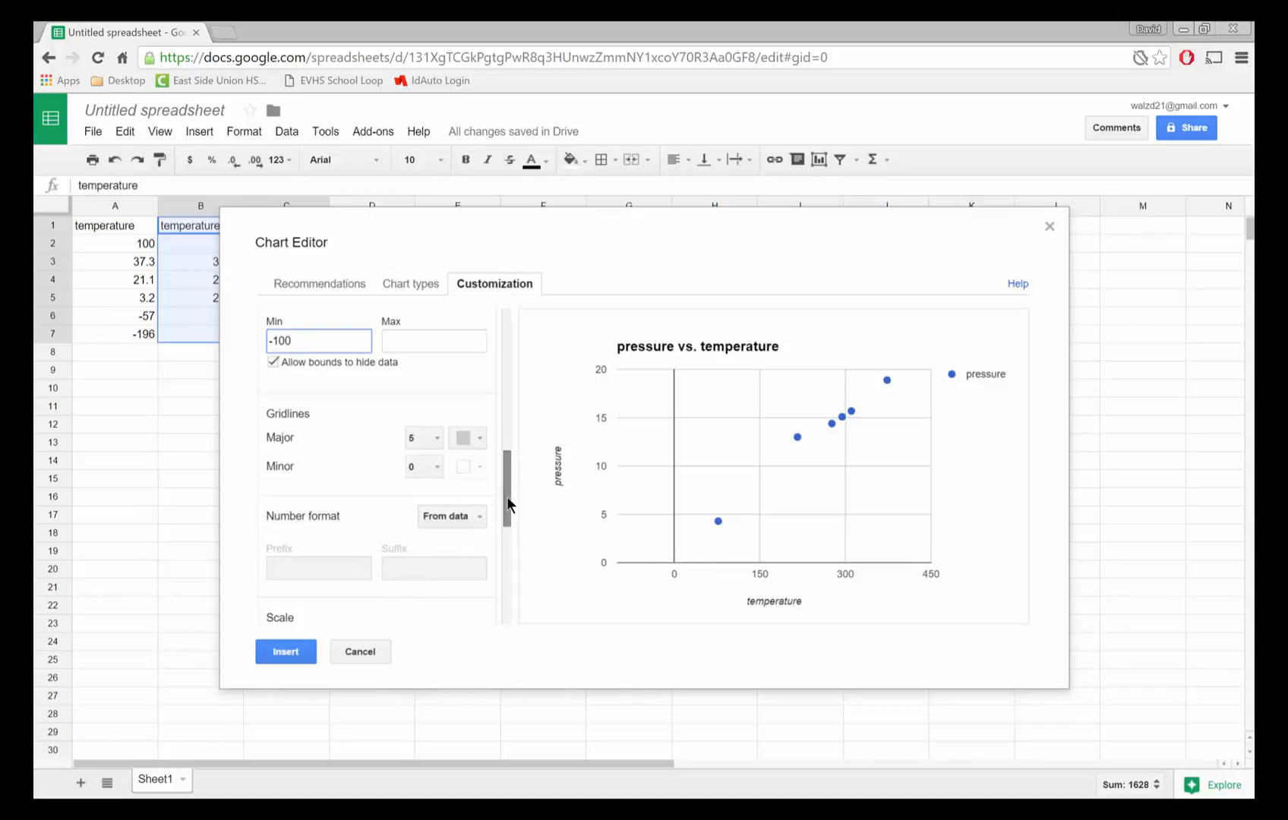
drag(507, 499, 507, 595)
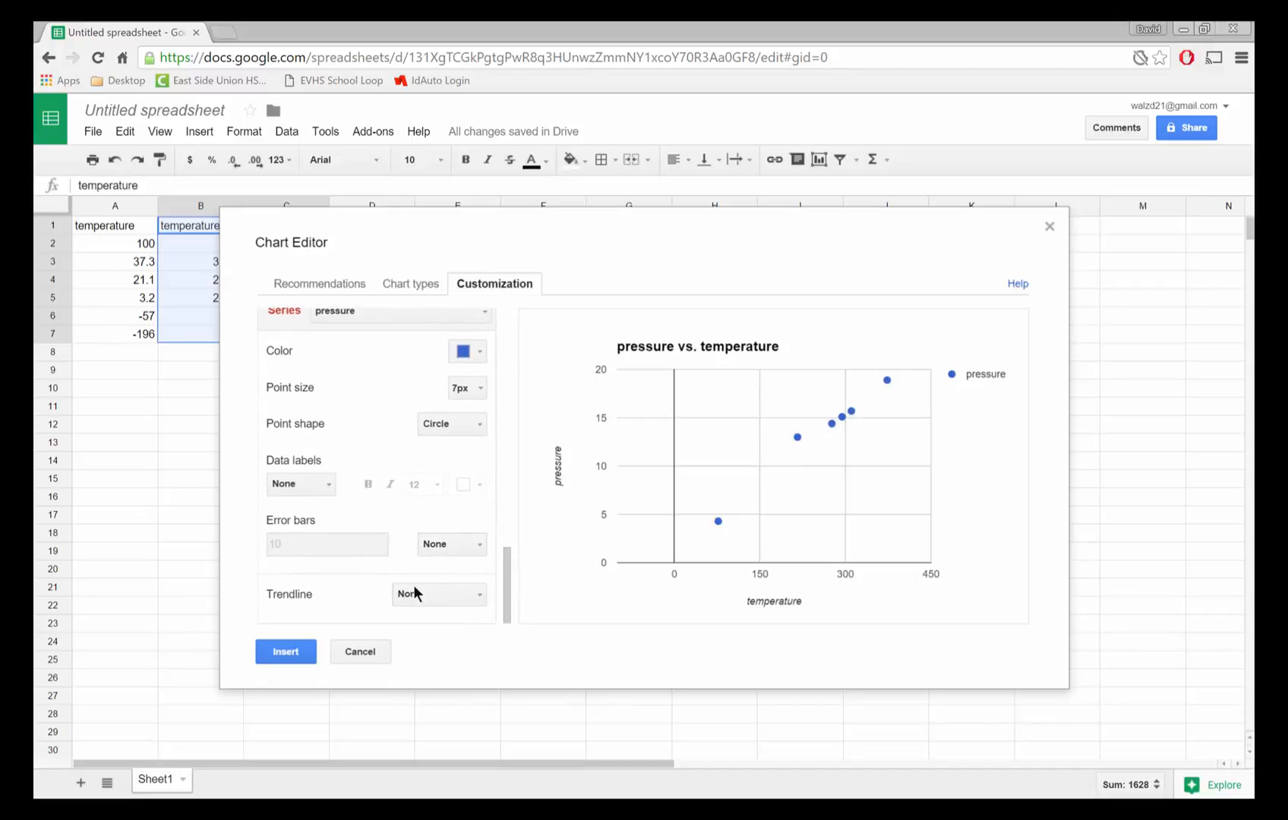
click(477, 597)
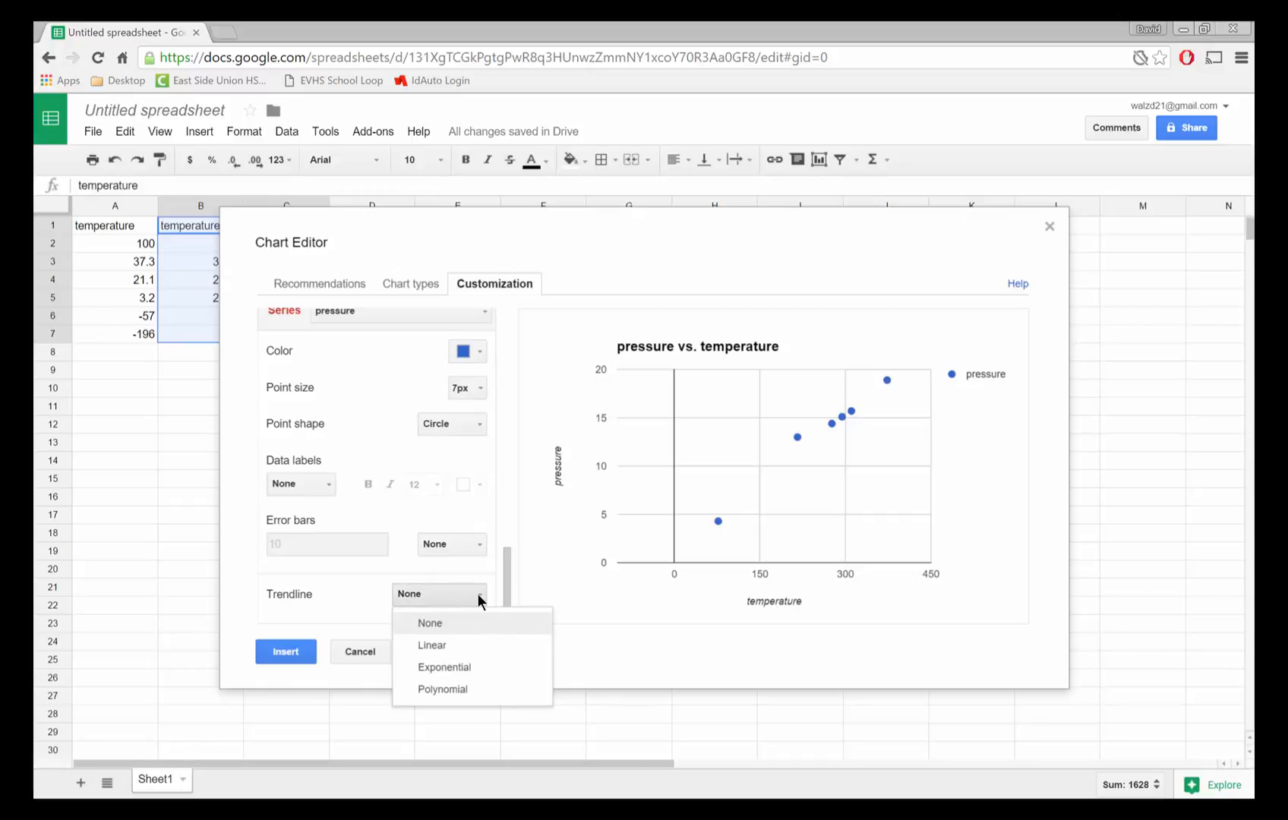
click(431, 646)
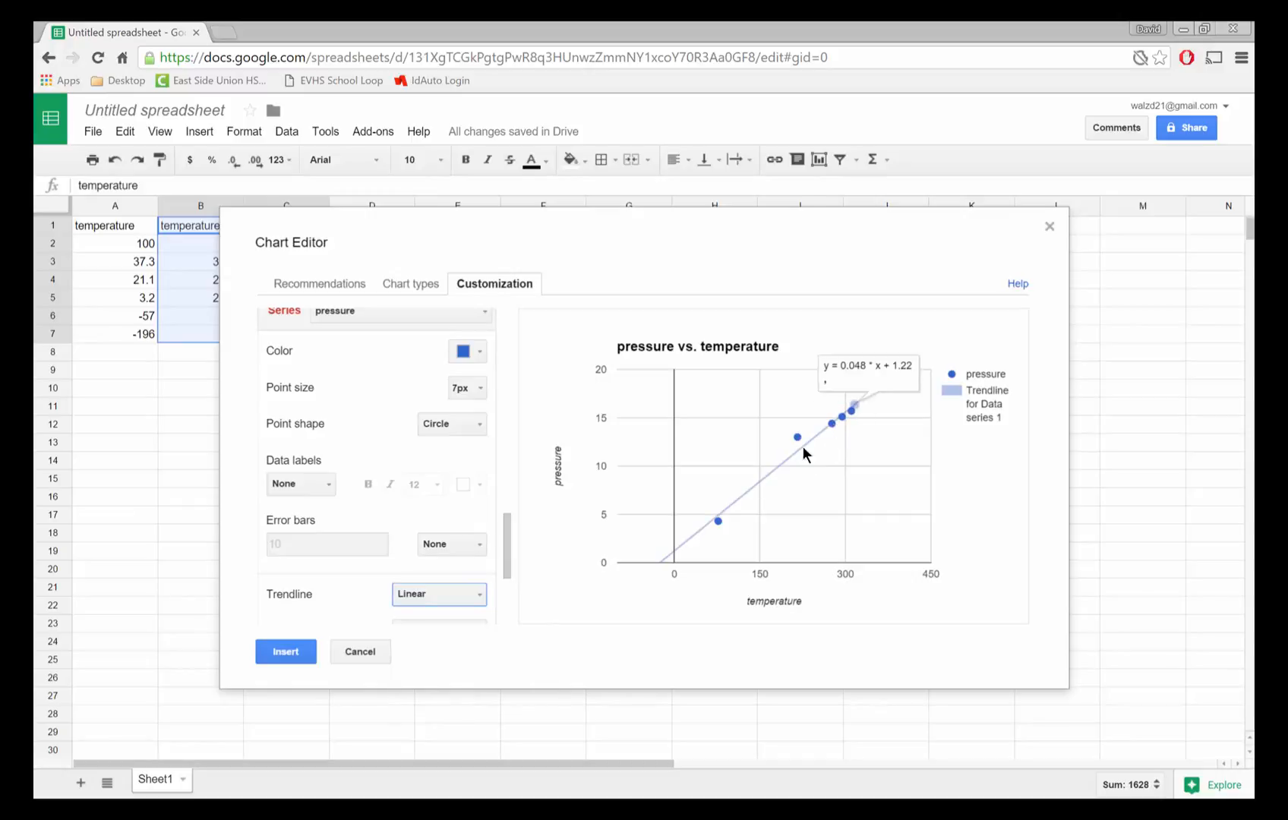
- Label the trendline with its equation
mouse_move(771, 471)
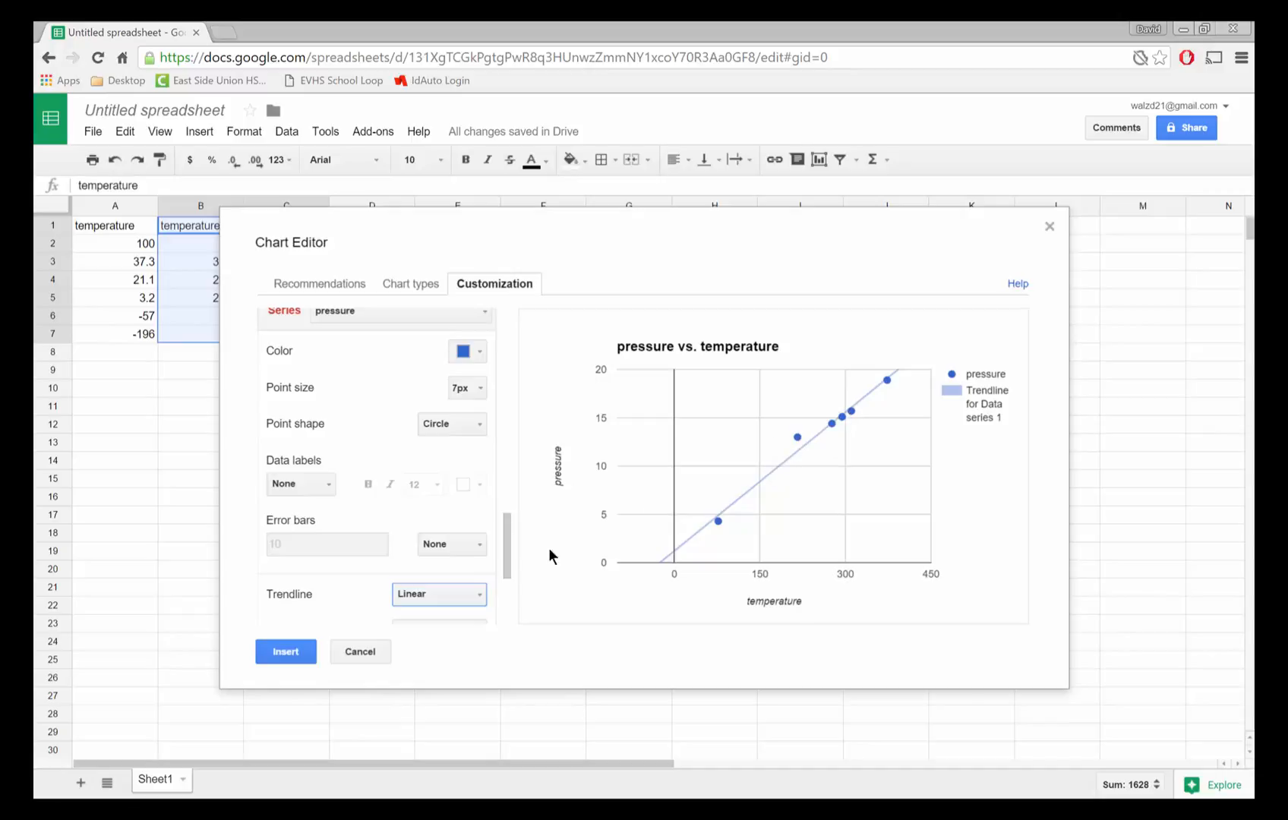
drag(507, 569, 510, 604)
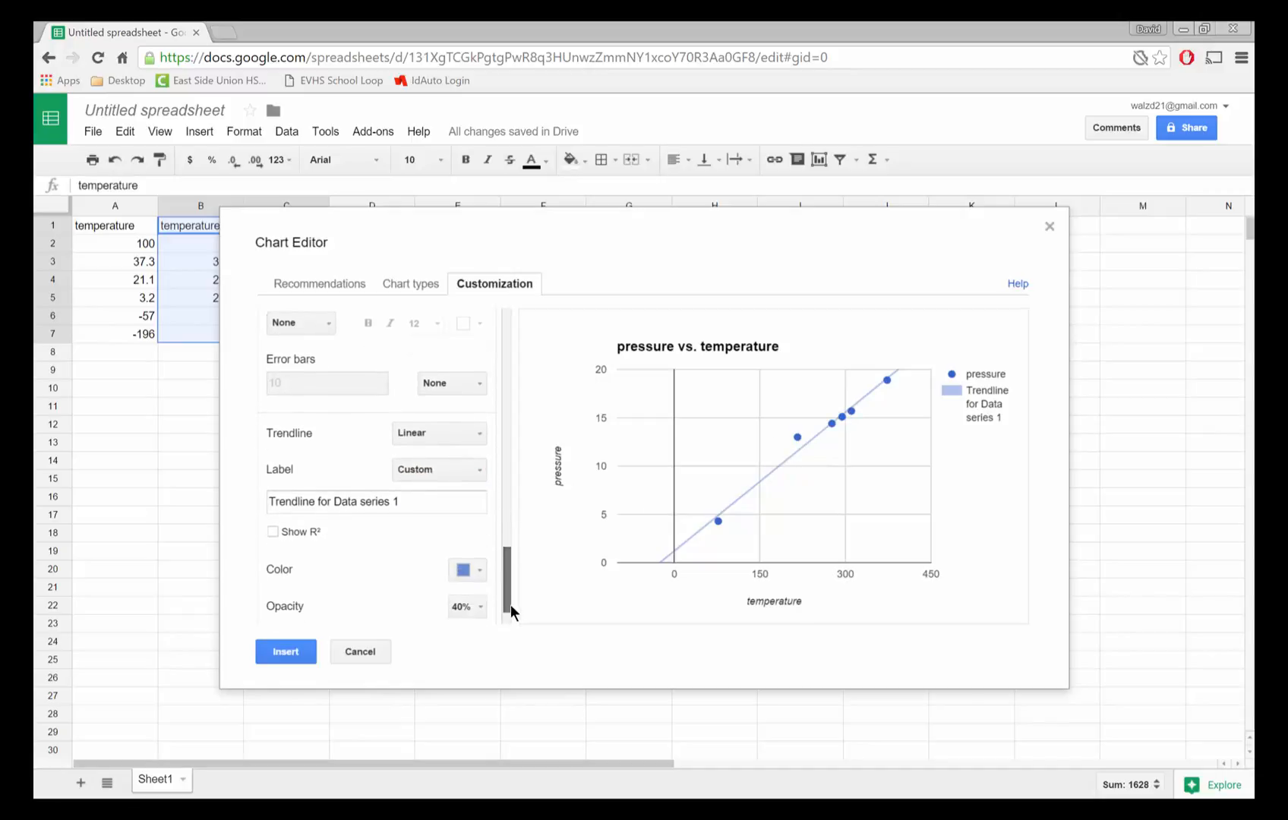
click(478, 470)
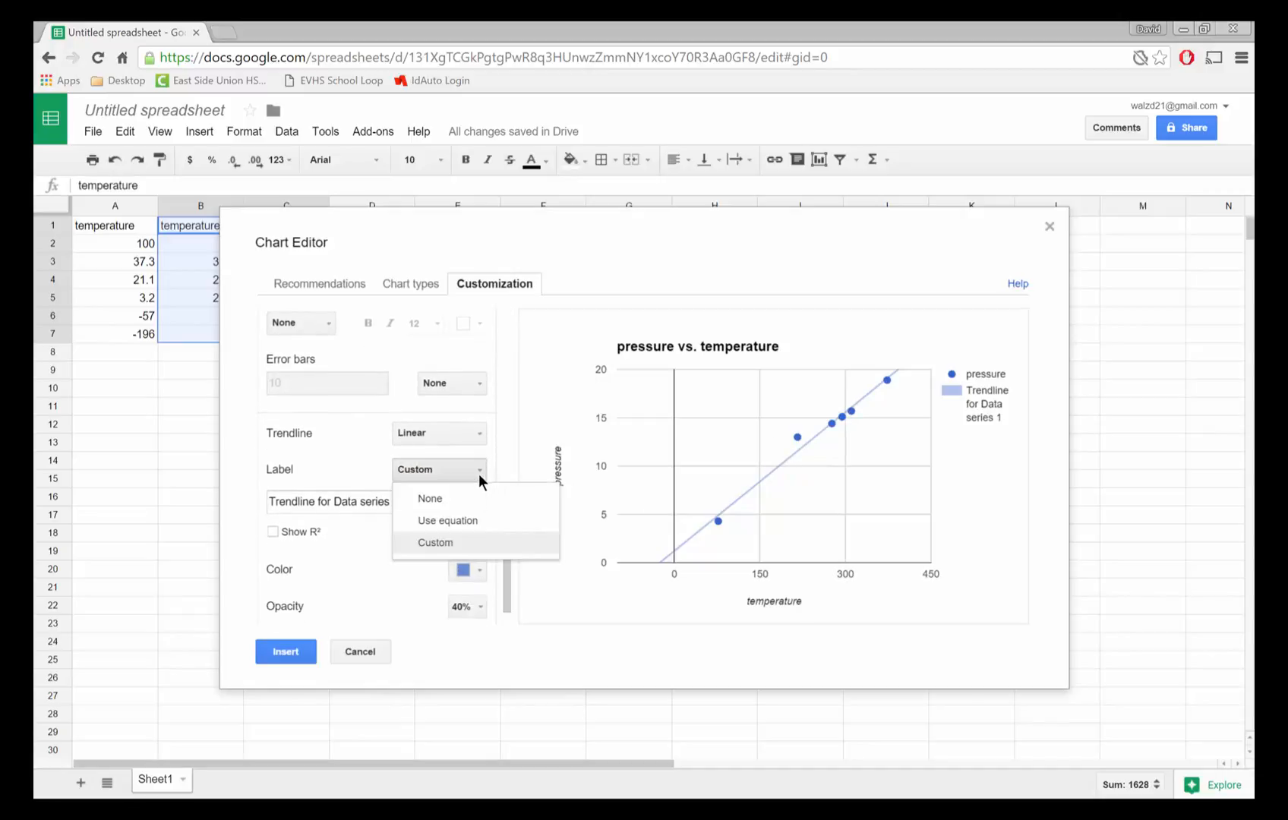
click(447, 521)
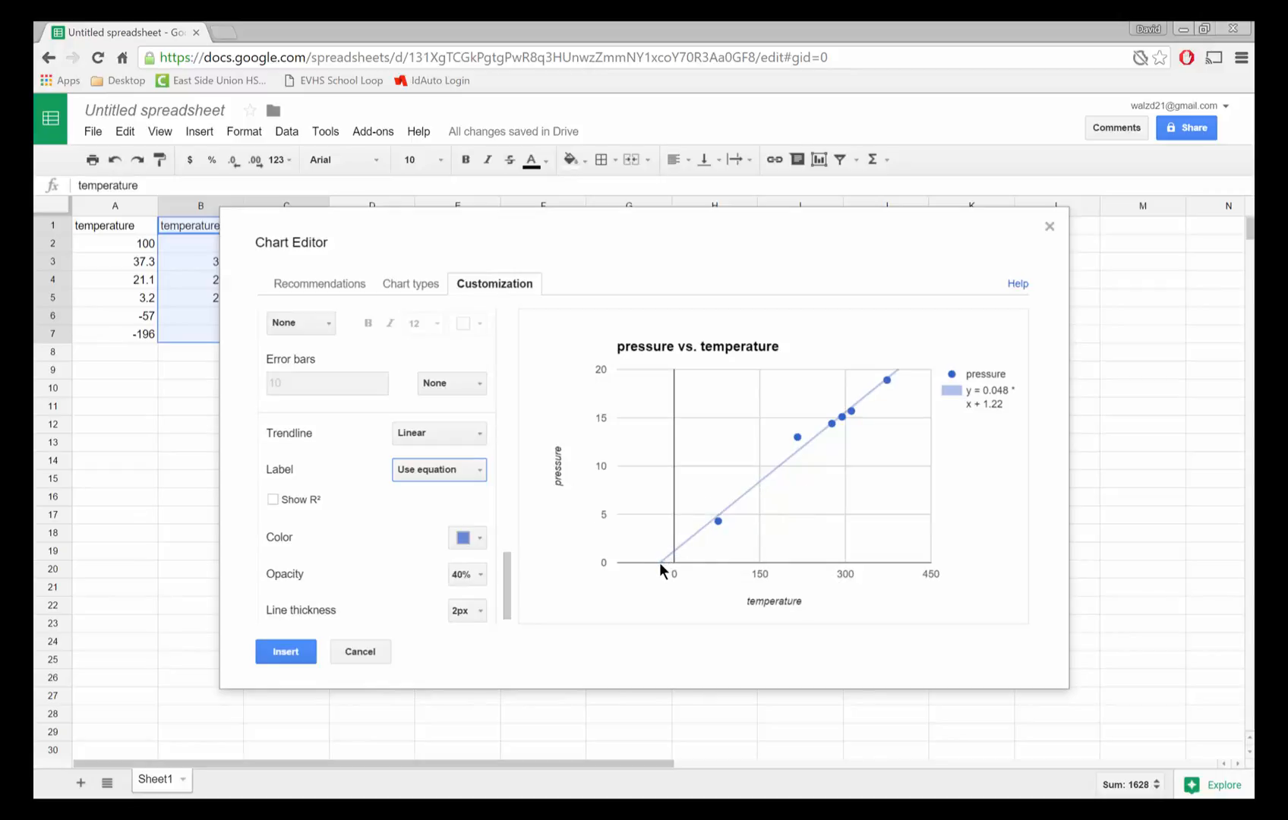
- Change the horizontal axis title to temperature (C)
mouse_move(659, 559)
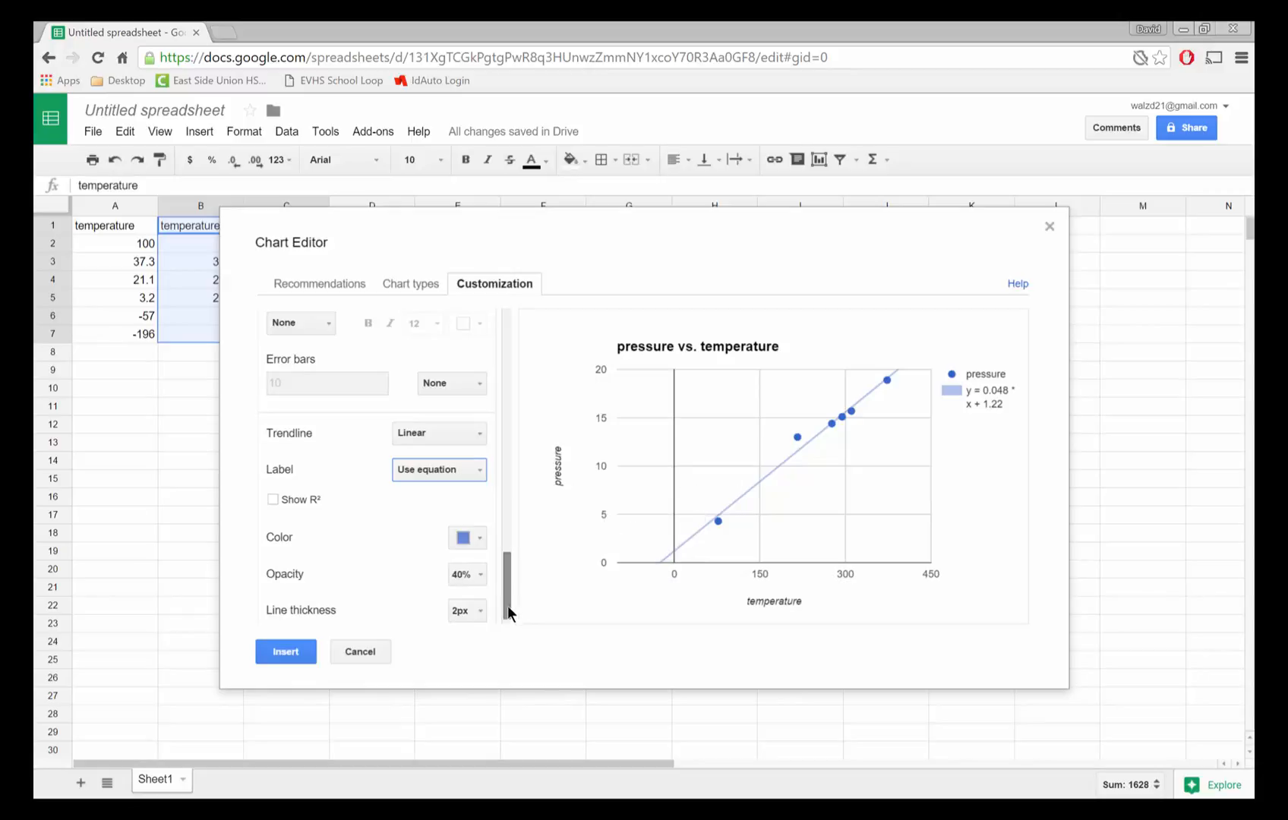
drag(505, 607, 517, 430)
click(374, 426)
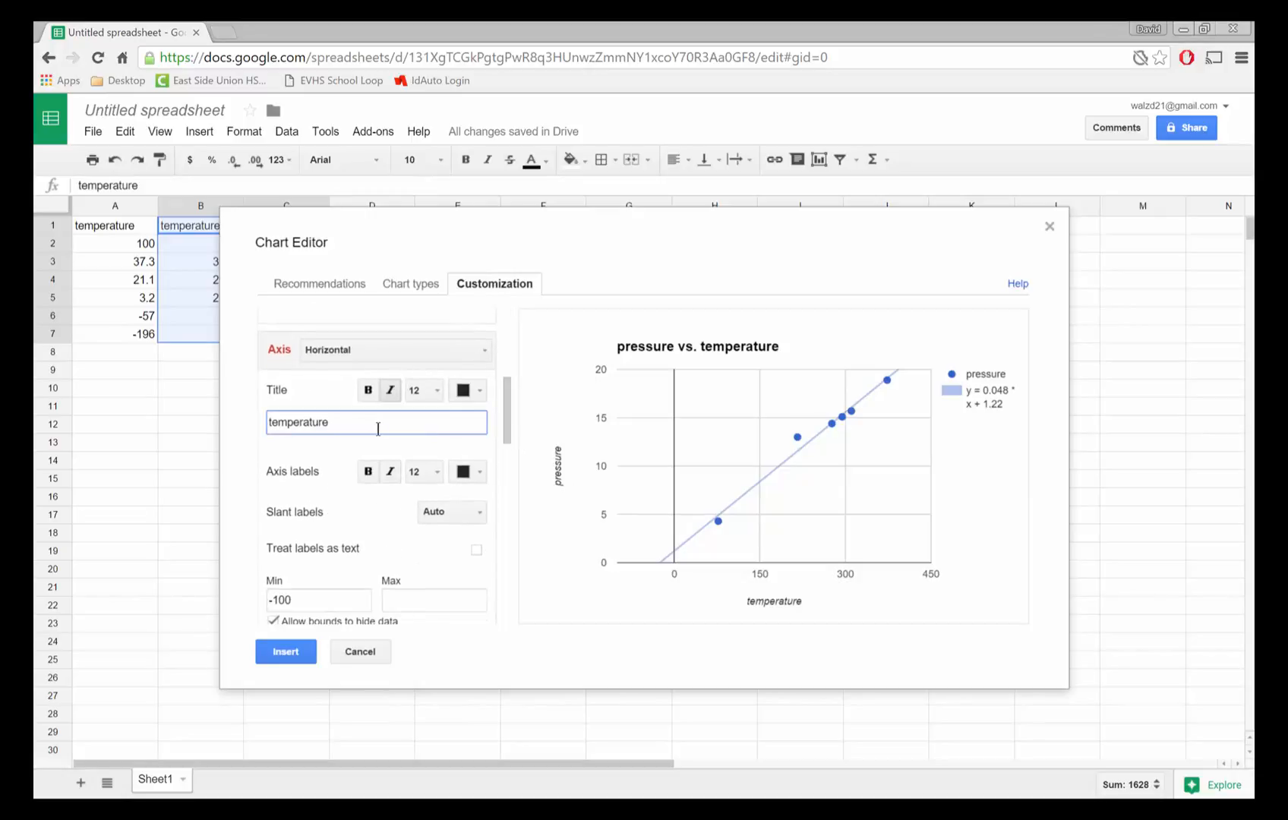
text((C))
- Title the left vertical axis pressure (psi) and insert the chart into the sheet
click(458, 353)
click(368, 400)
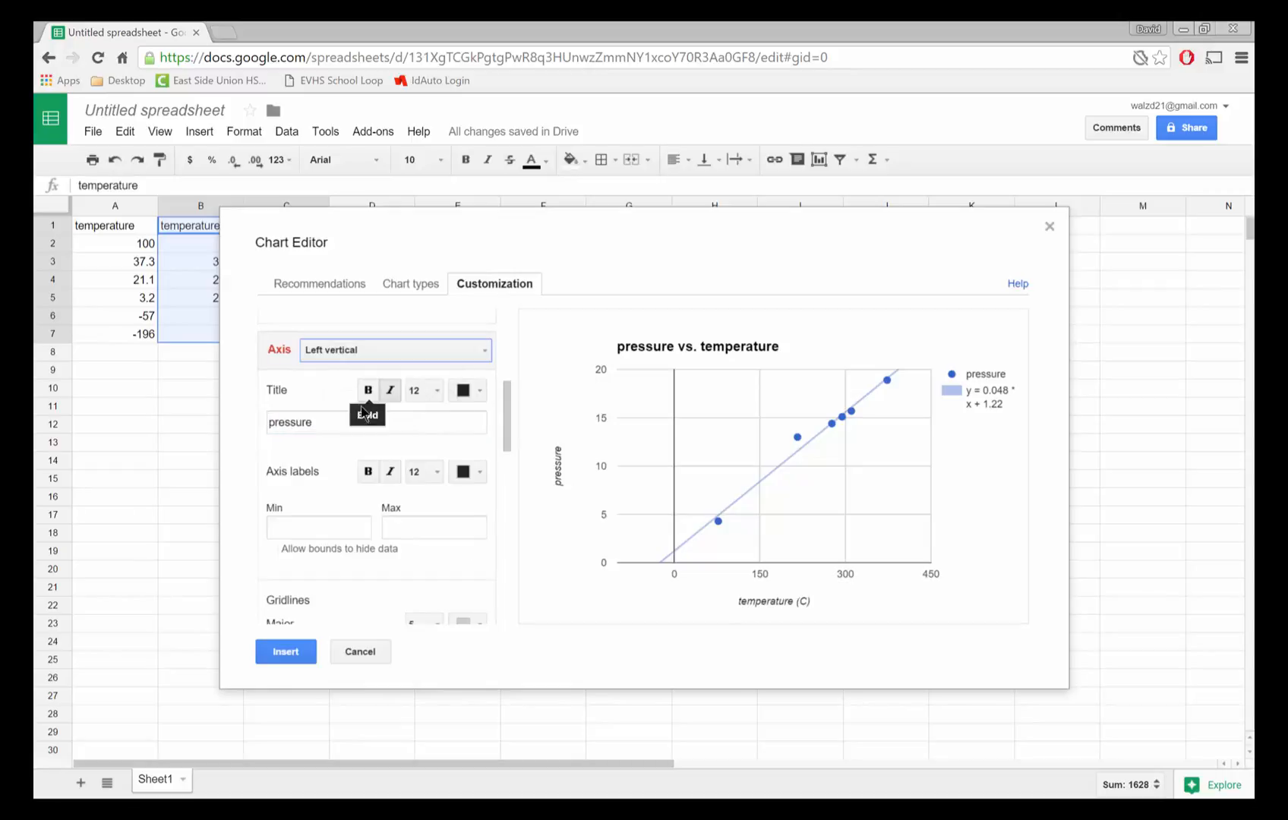
click(337, 429)
text((psi)
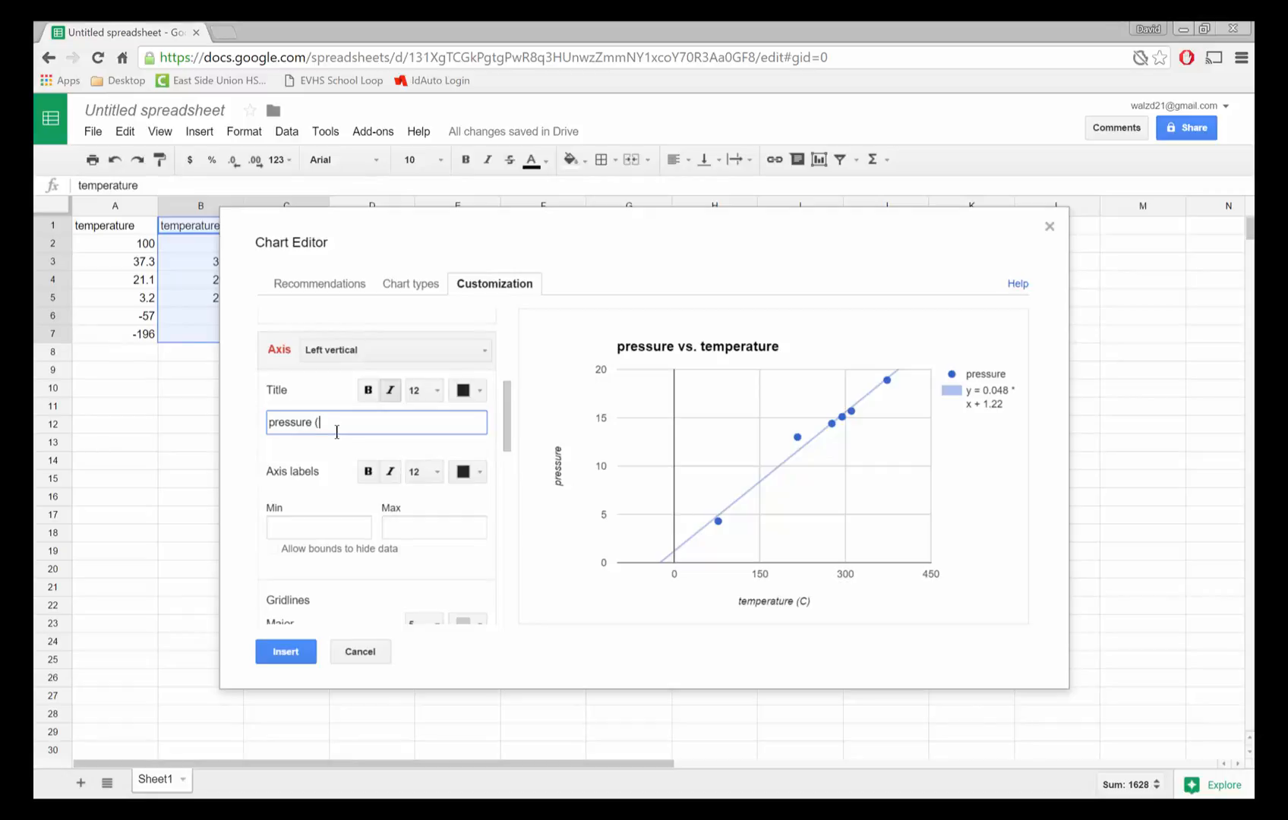
text())
click(292, 655)
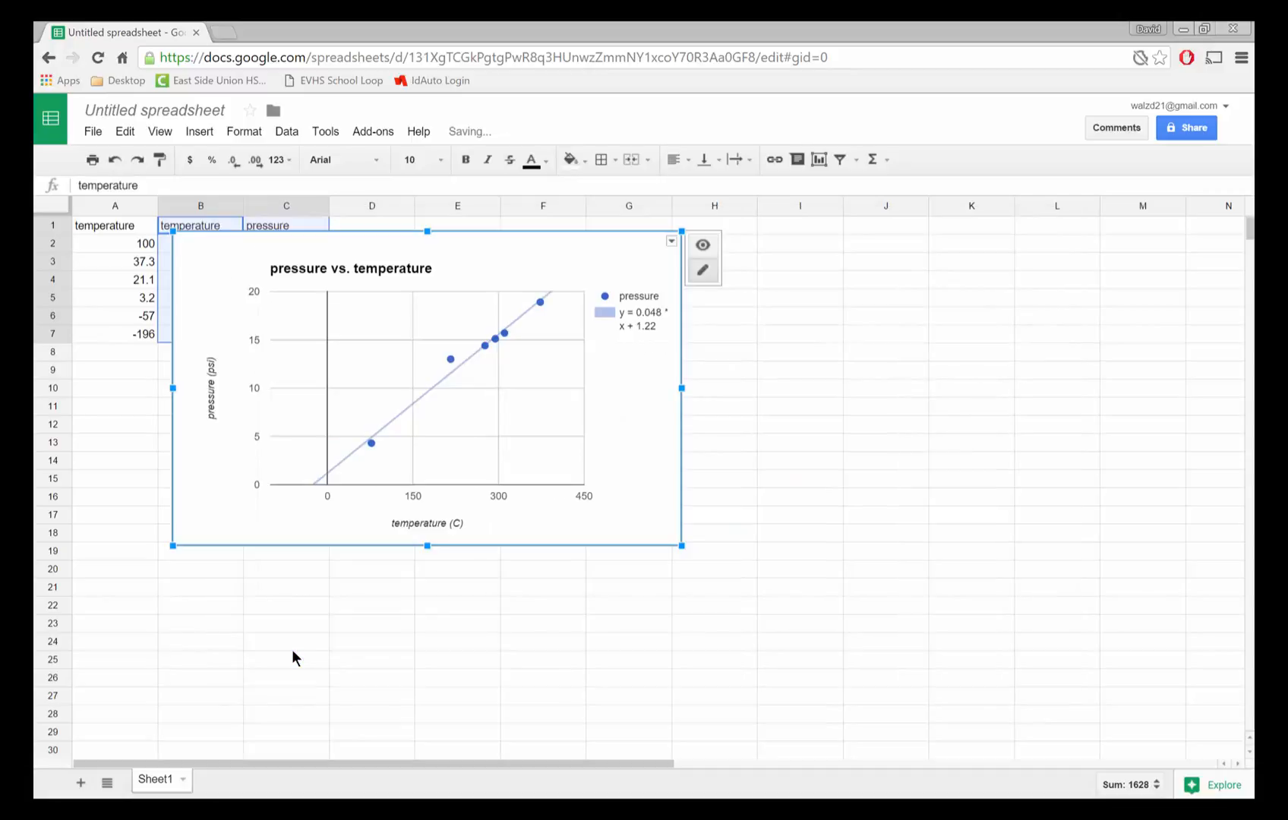
click(476, 226)
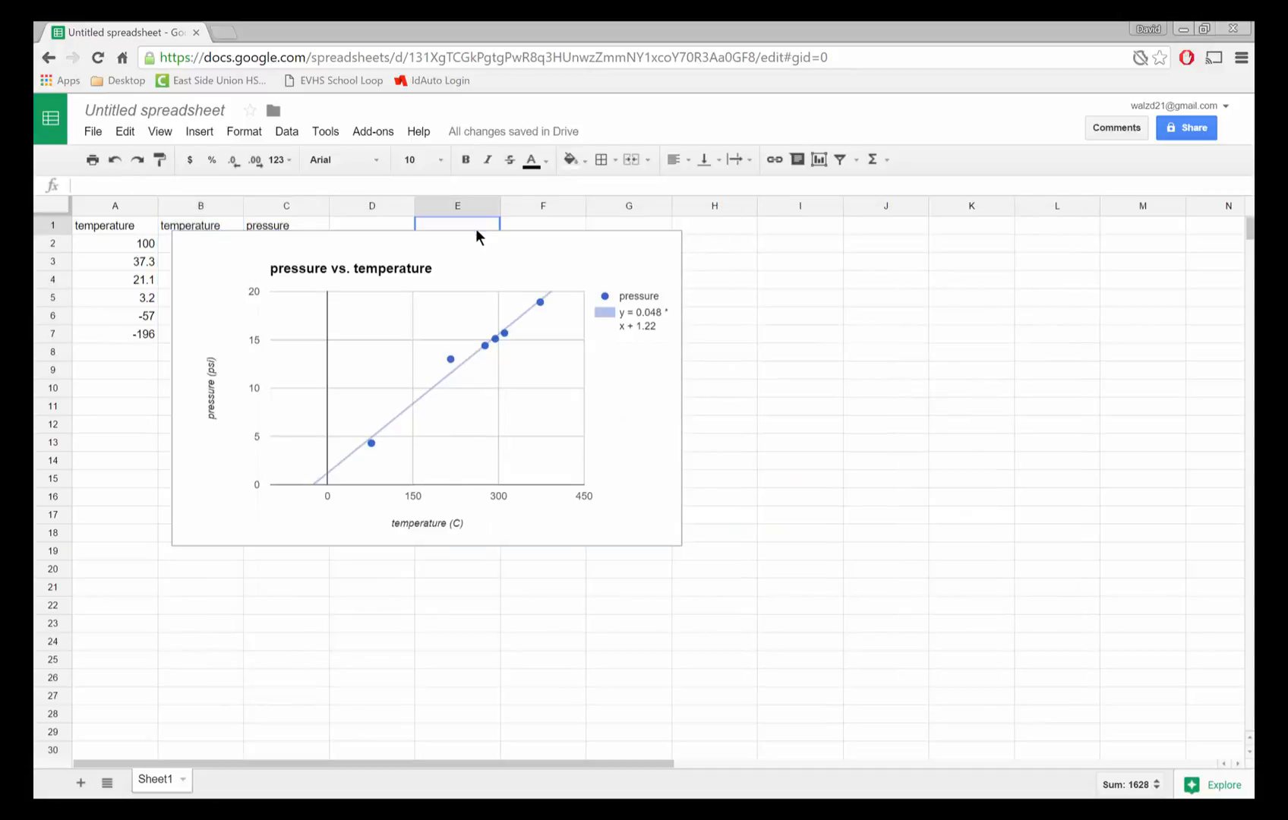